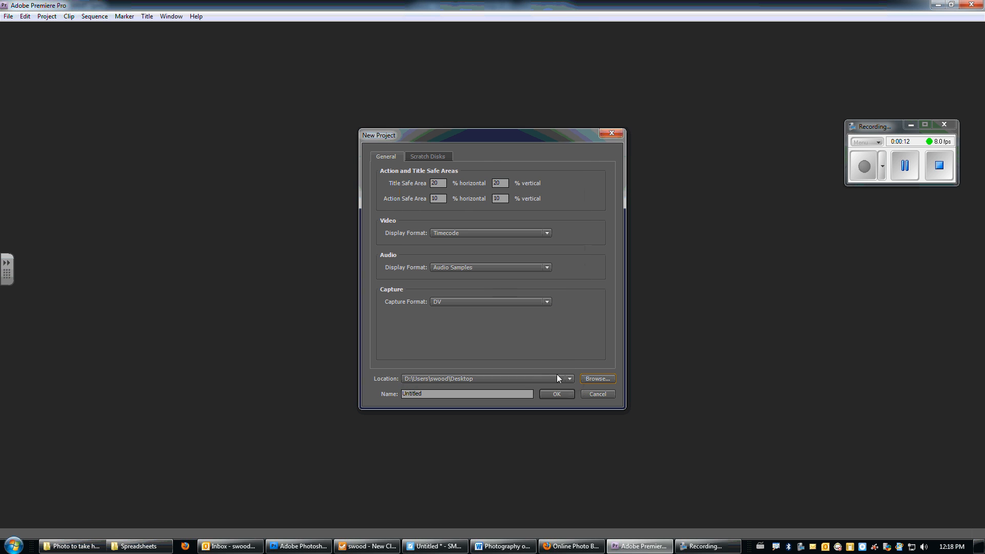
Create the new project with the name "Animation test", keeping the Desktop location and the other default project settings.
drag(442, 395, 360, 395)
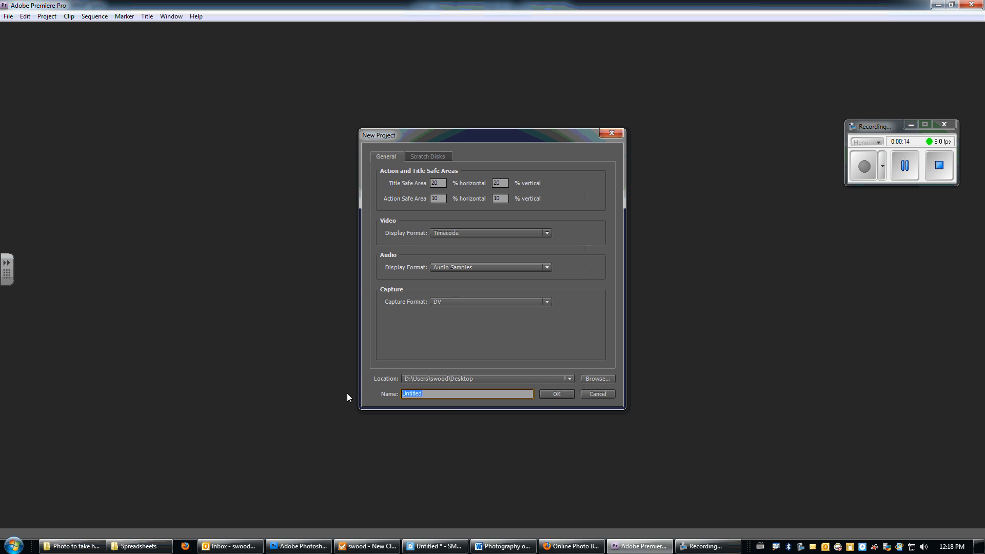
text(Animation te)
text(xt)
click(545, 394)
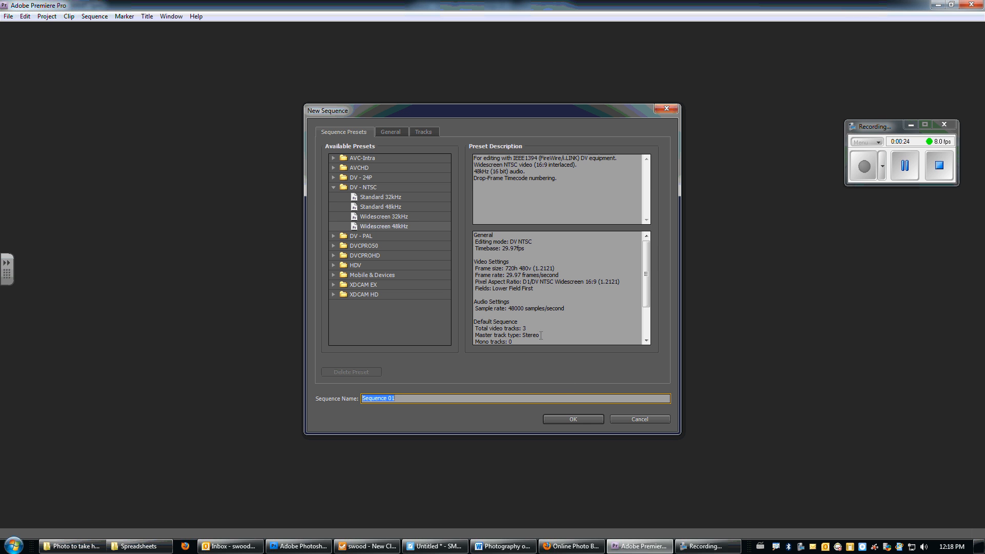
Create the sequence from the DV - NTSC Widescreen 48kHz preset, keeping the name Sequence 01.
click(354, 188)
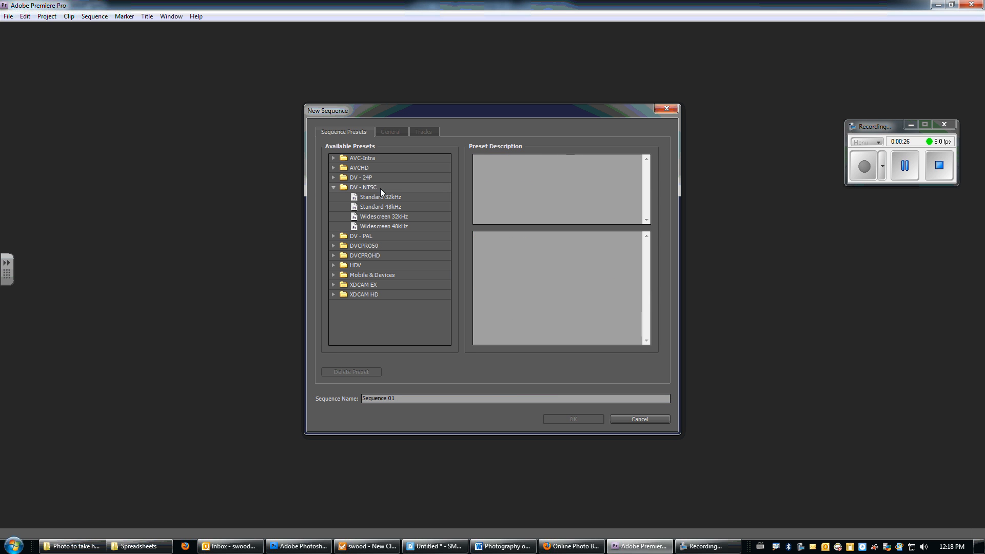
click(375, 227)
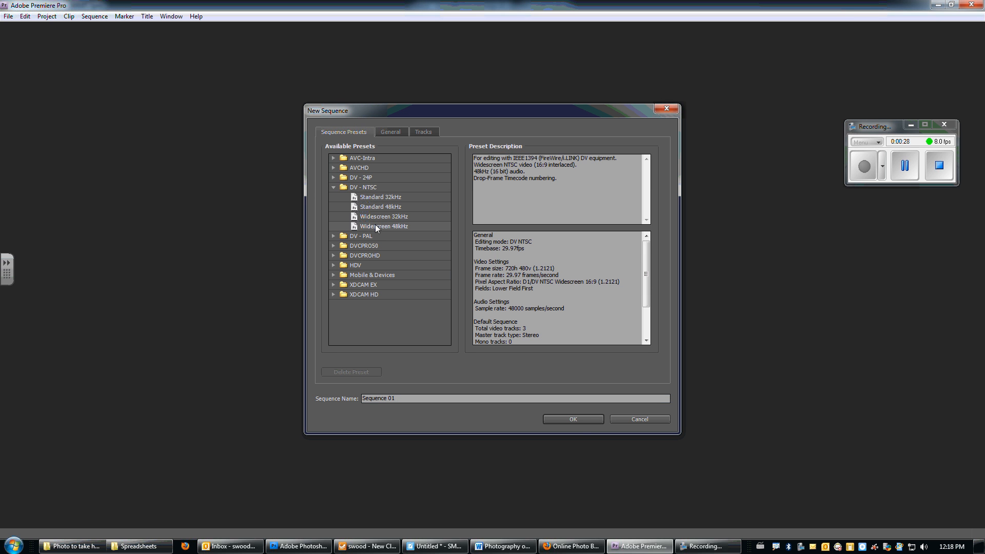
click(579, 424)
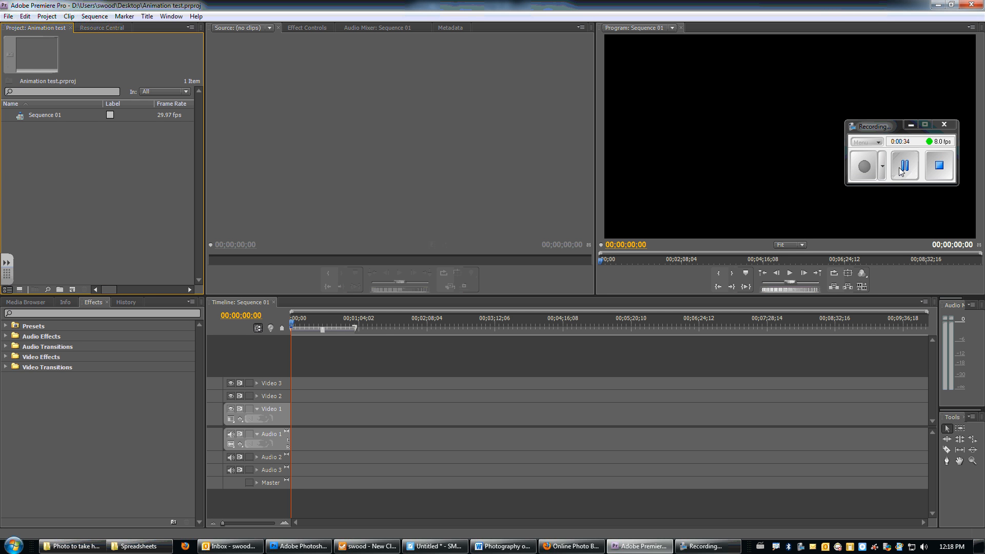
Import 0001.tga from the "Animation Ball in a cup" folder on the StudentShare drive as a Numbered Stills sequence.
click(6, 17)
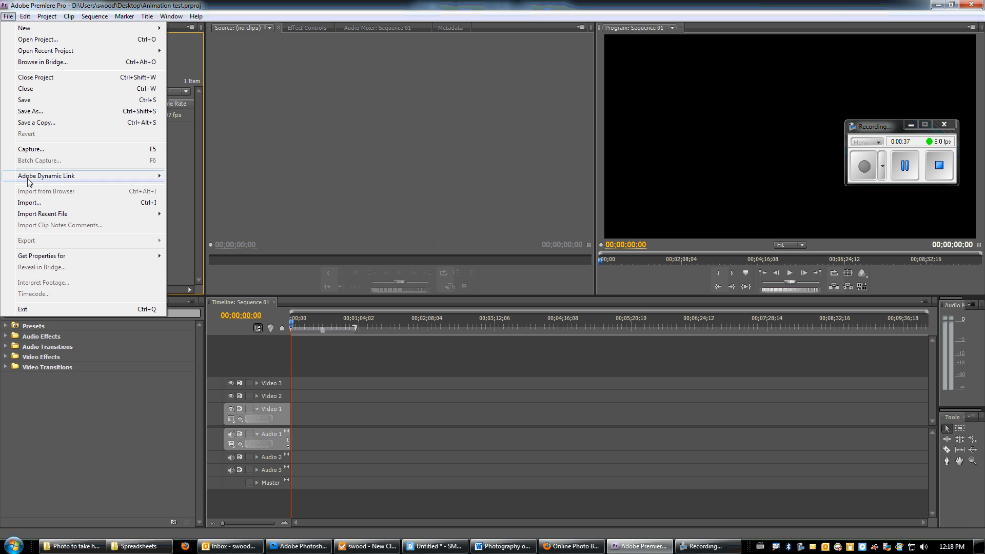
click(32, 203)
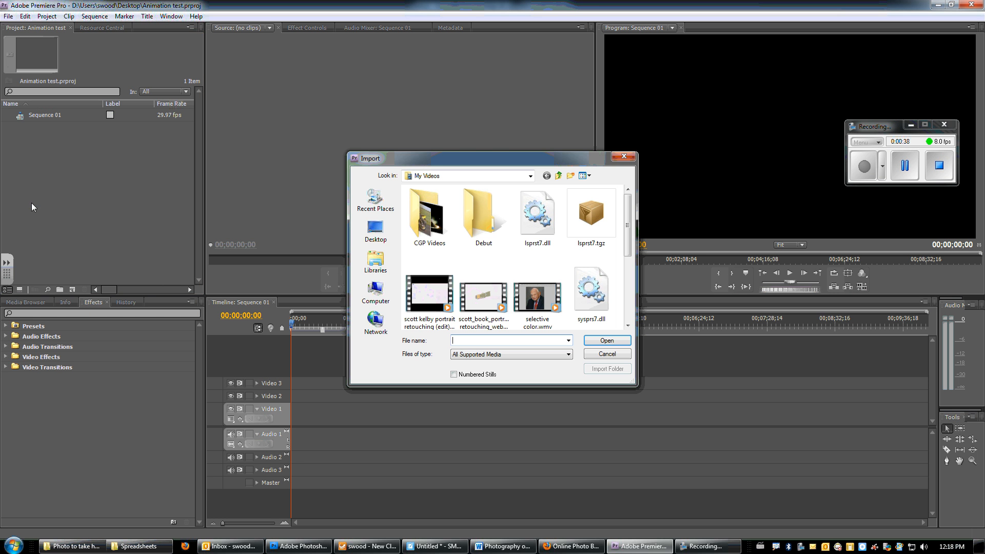
click(530, 176)
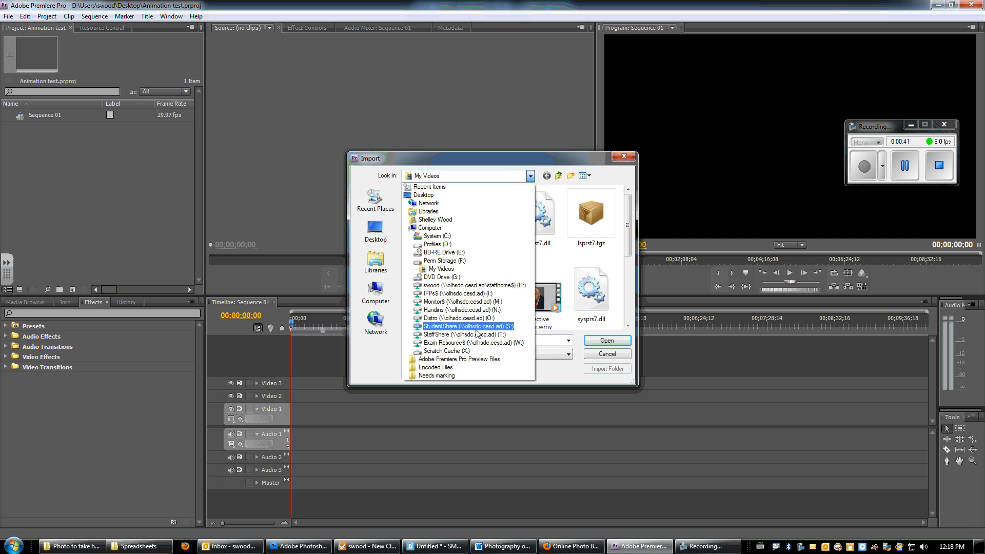
click(479, 326)
double_click(439, 242)
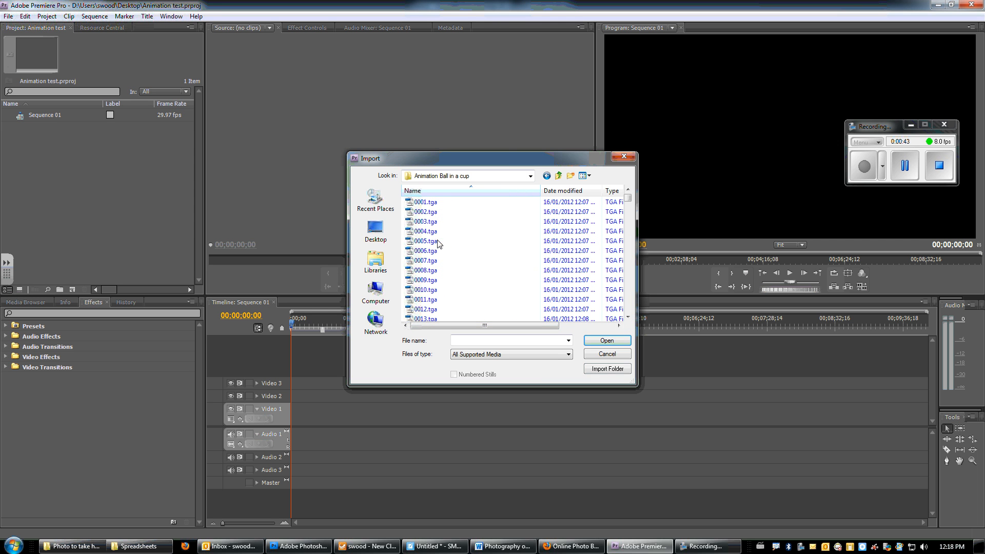
click(416, 202)
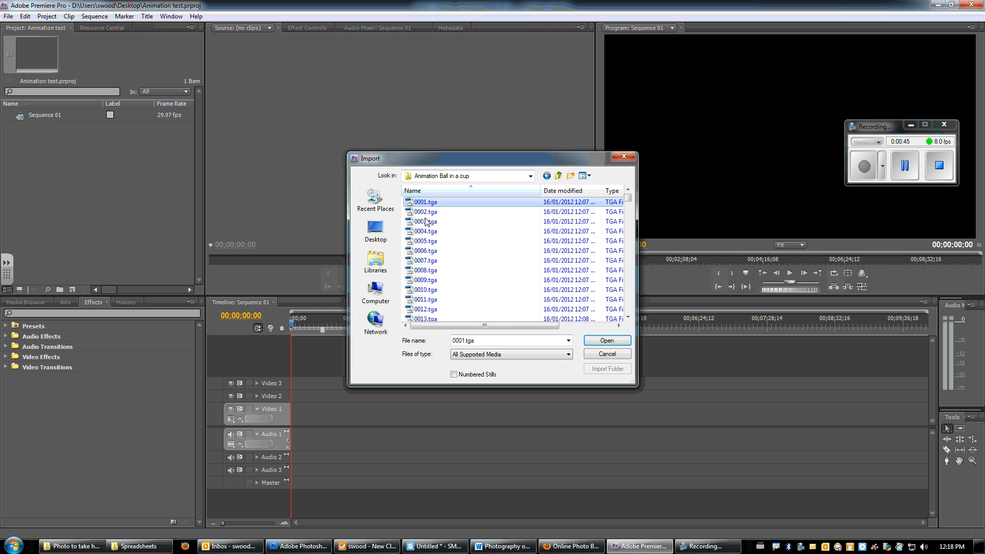
click(454, 375)
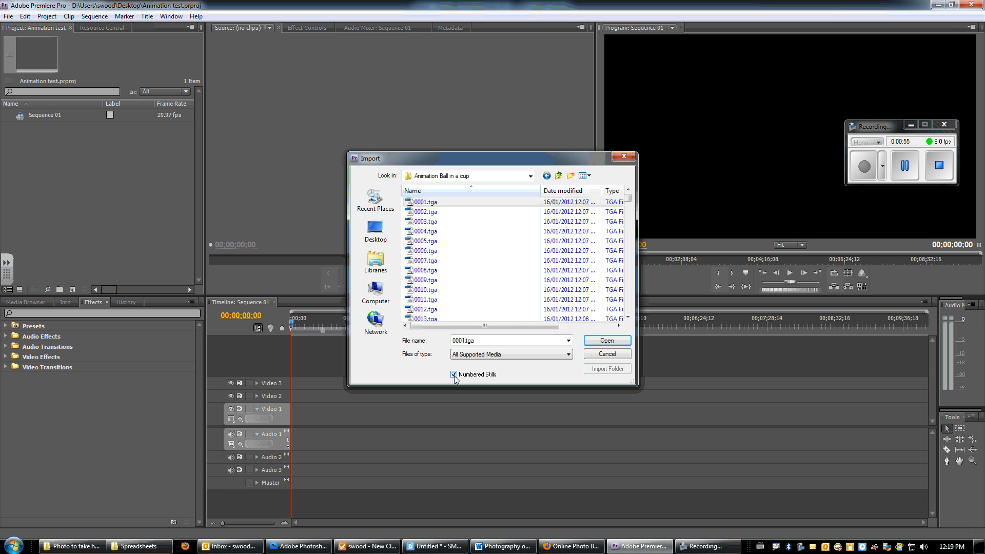
click(615, 341)
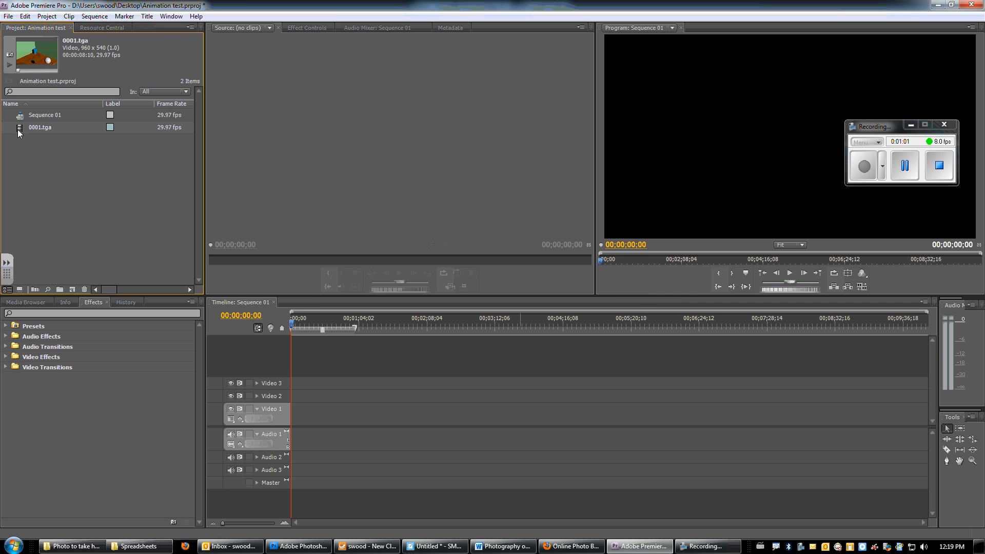
Place the 0001.tga clip on the Video 1 track, starting at about 00;00;08;20.
drag(19, 128, 300, 414)
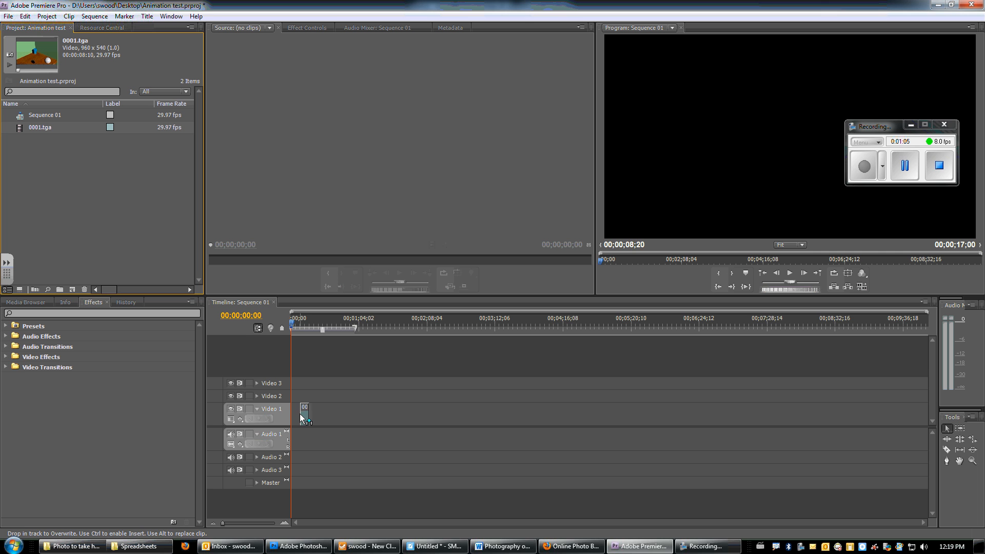
click(908, 168)
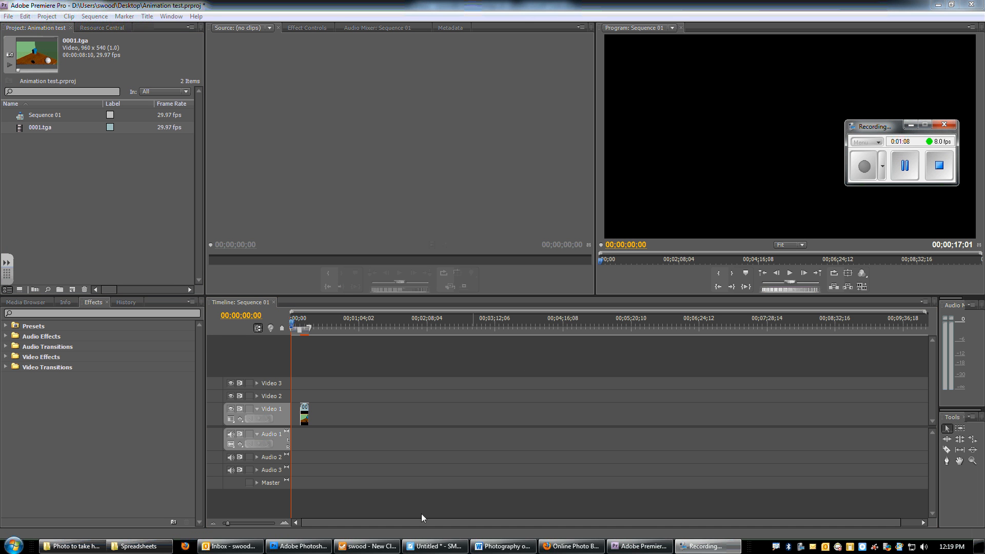
drag(229, 525, 243, 525)
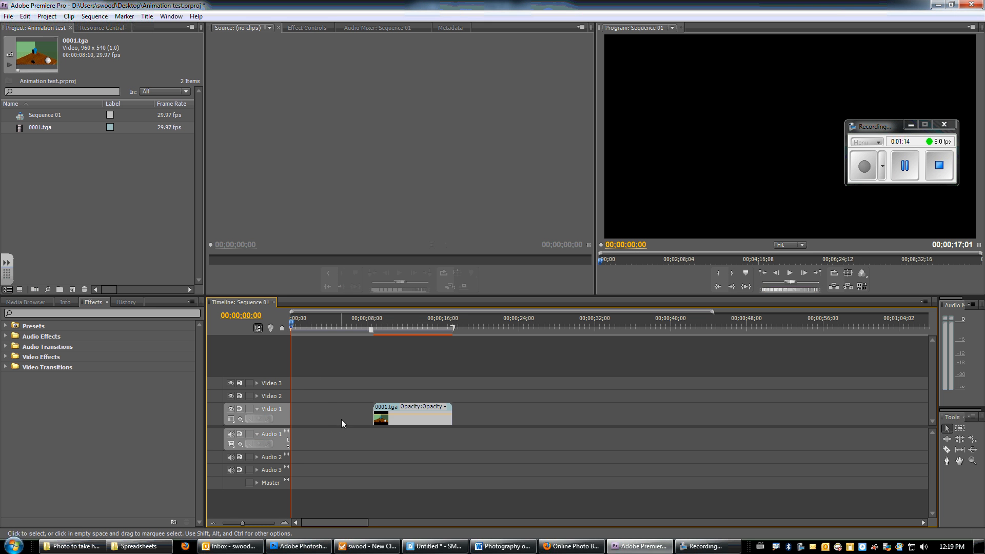
Play the sequence from 00;00;07;10 to preview the start of the animation clip.
drag(314, 326, 361, 328)
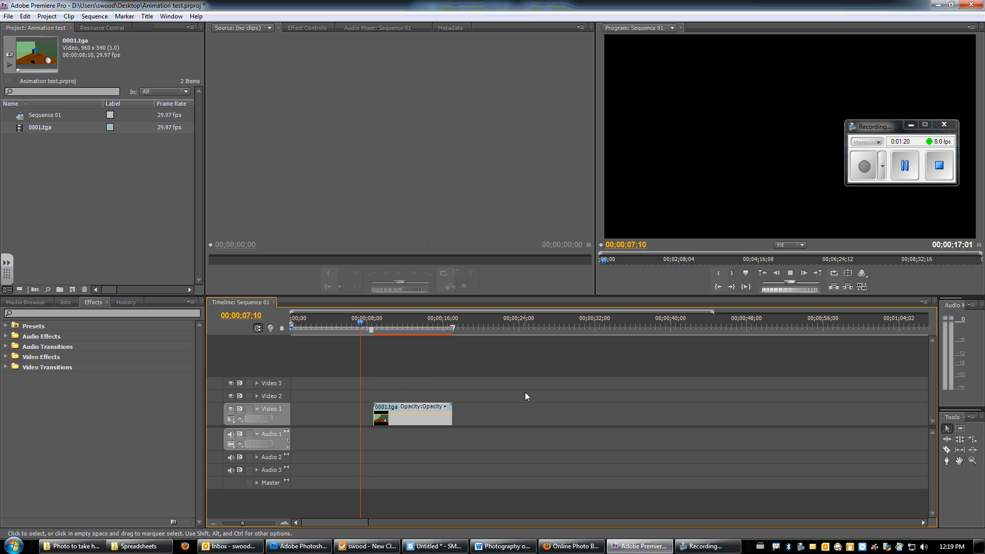
key(space)
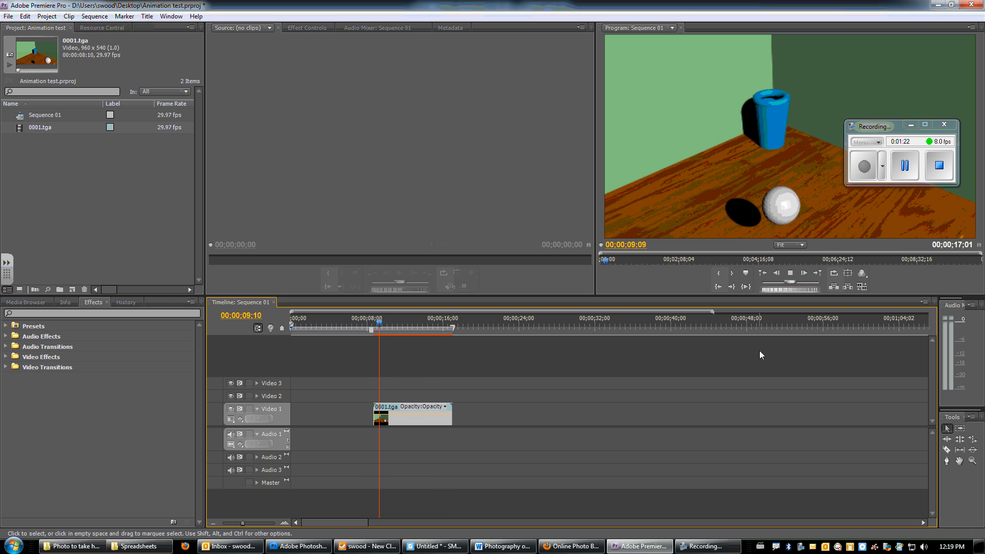
click(907, 168)
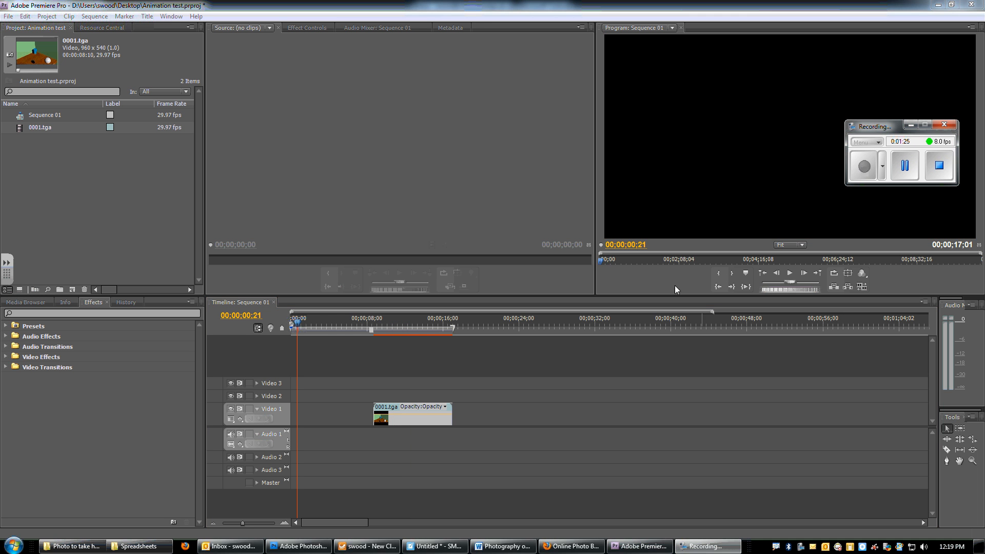
Create a default still title with the default settings, containing the text "asdfasdf" in the upper middle of the frame.
click(322, 412)
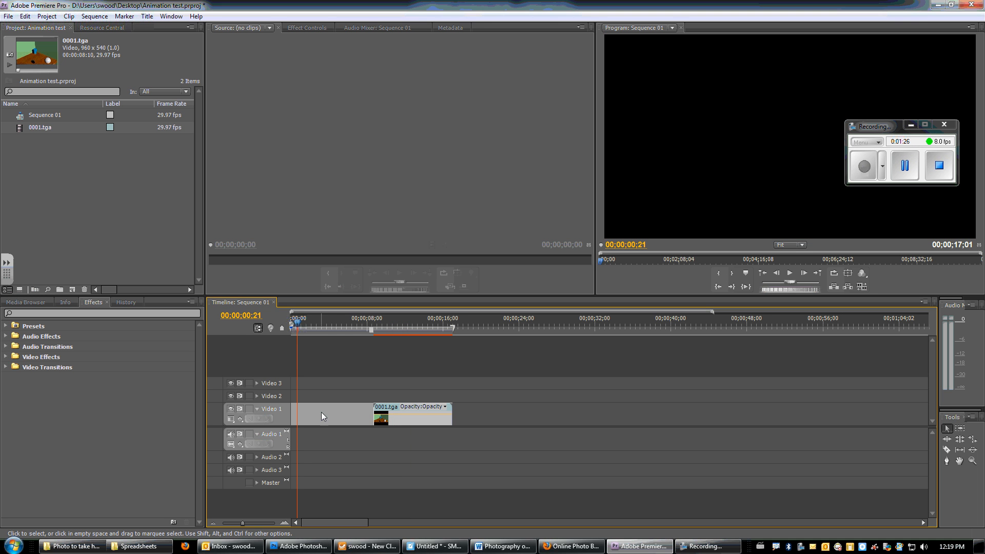
click(147, 18)
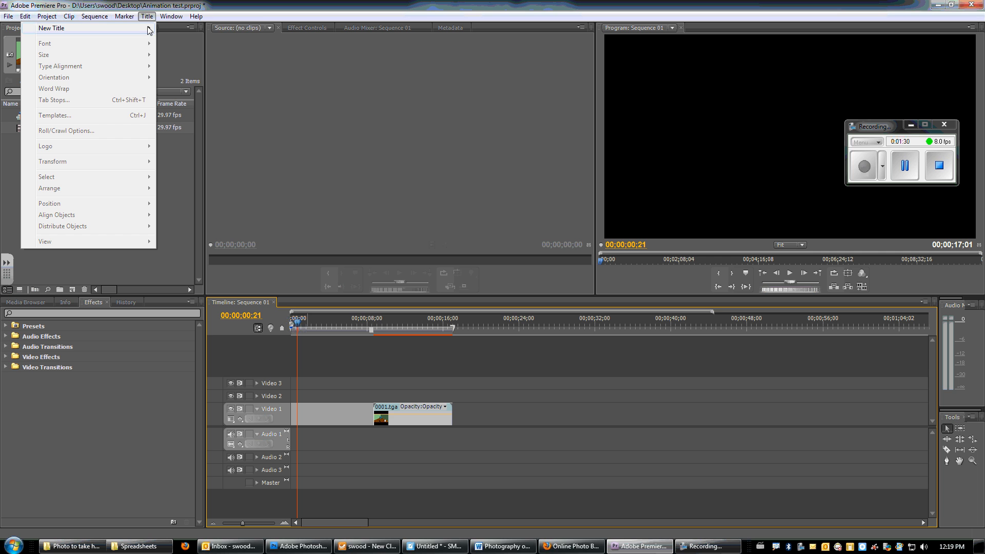
mouse_move(149, 30)
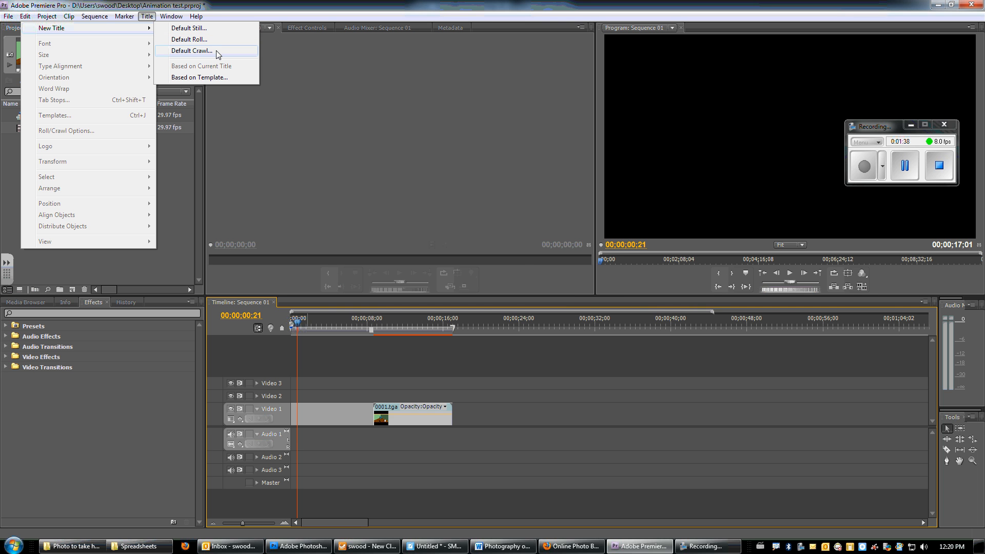
click(211, 29)
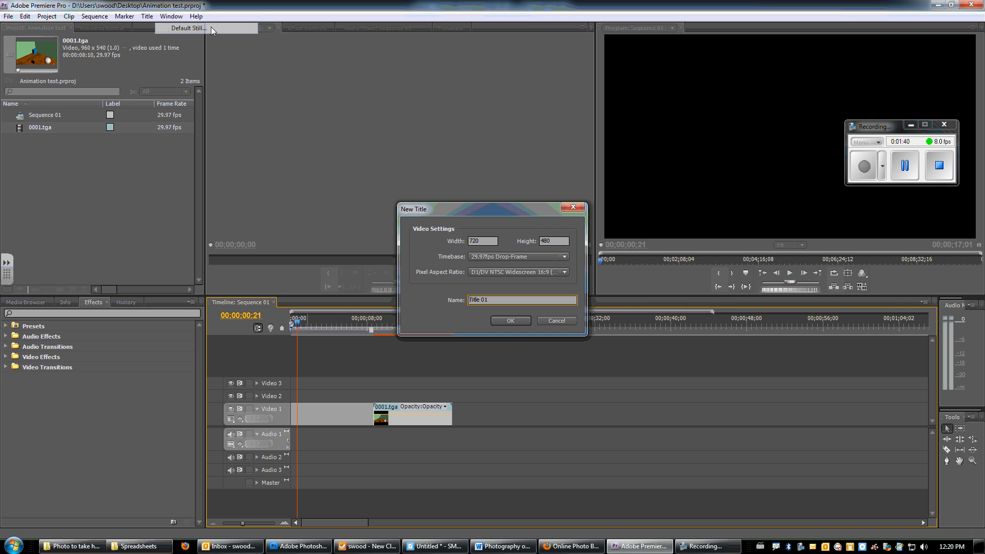
click(514, 320)
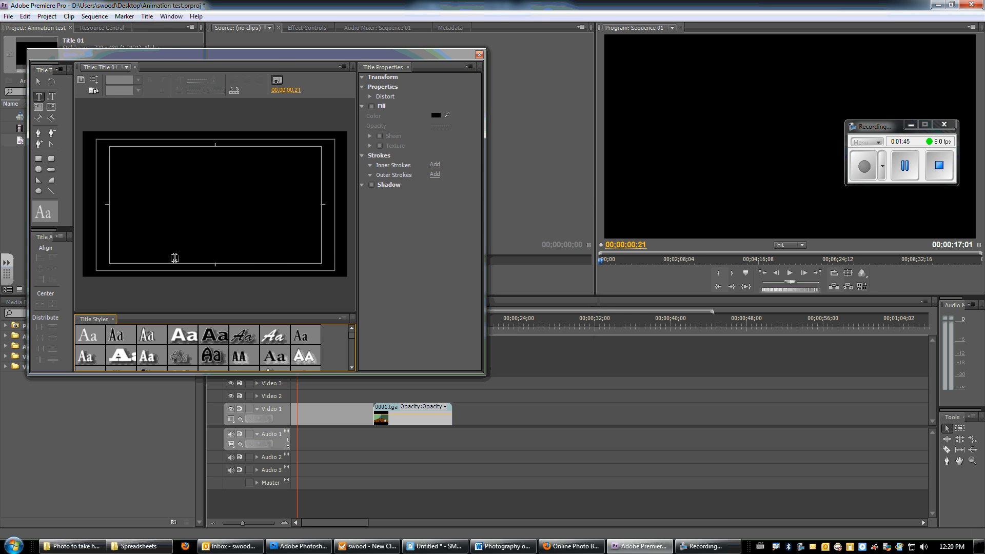
click(178, 194)
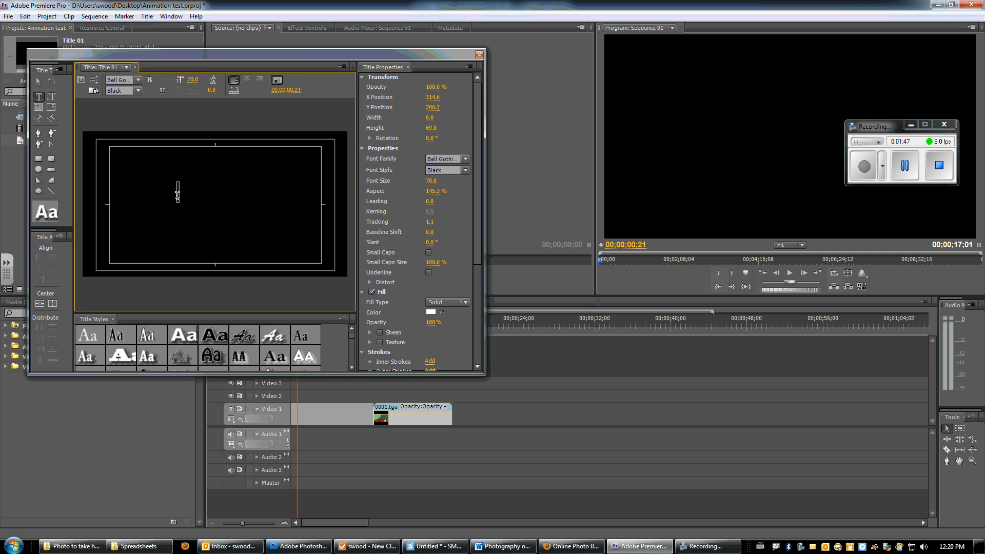
text(asdfasdf)
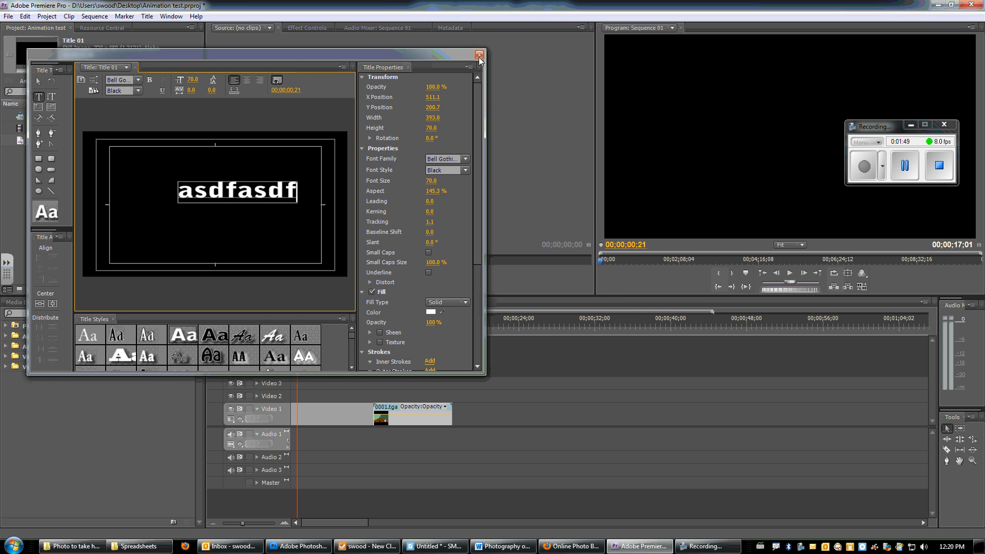
click(479, 54)
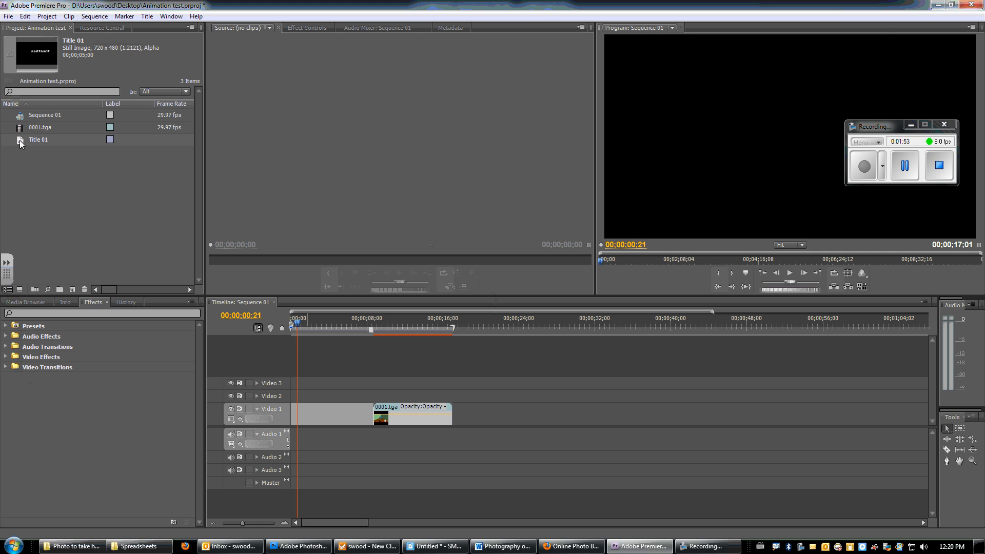
Place Title 01 at the start of Video 1 and ripple delete the gap between it and the 0001.tga clip.
drag(20, 140, 293, 411)
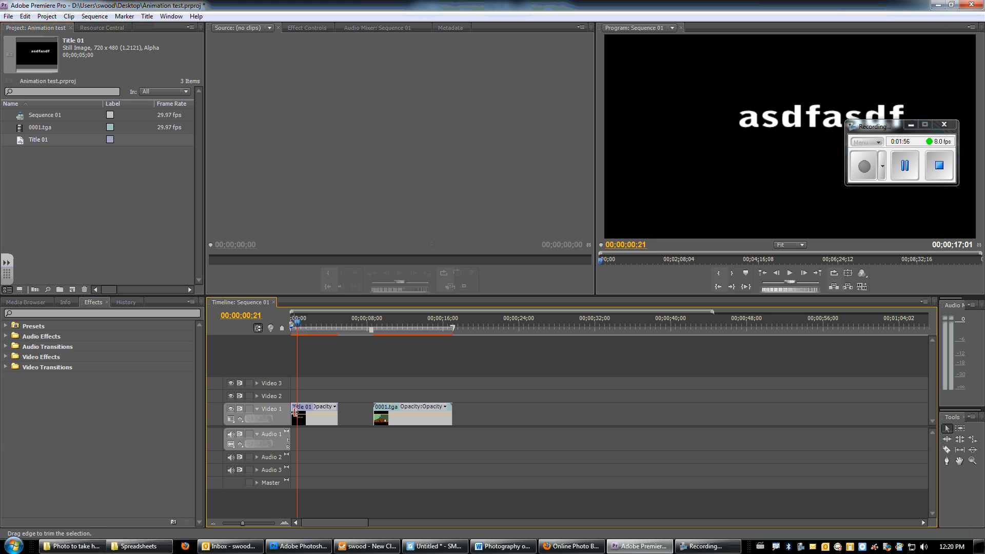
right_click(358, 414)
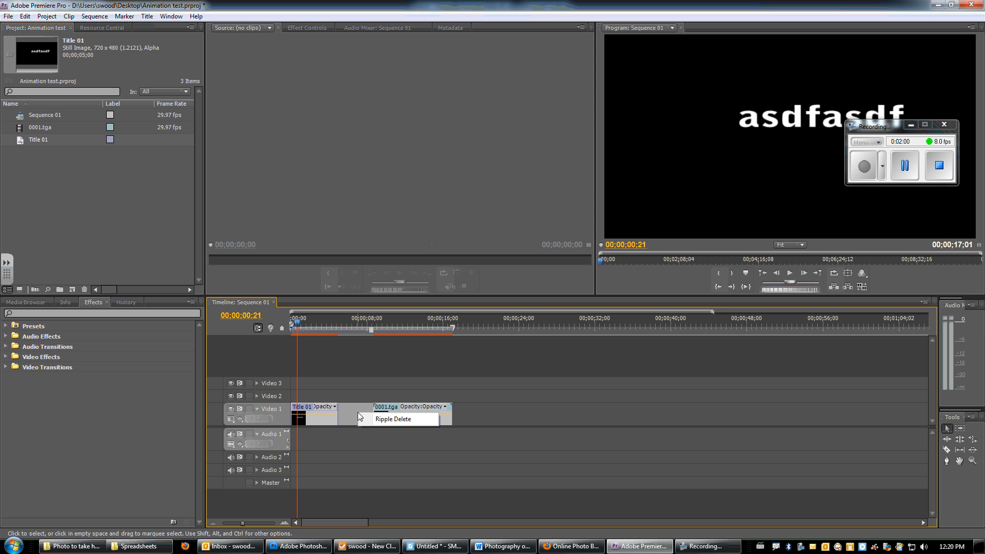
click(393, 419)
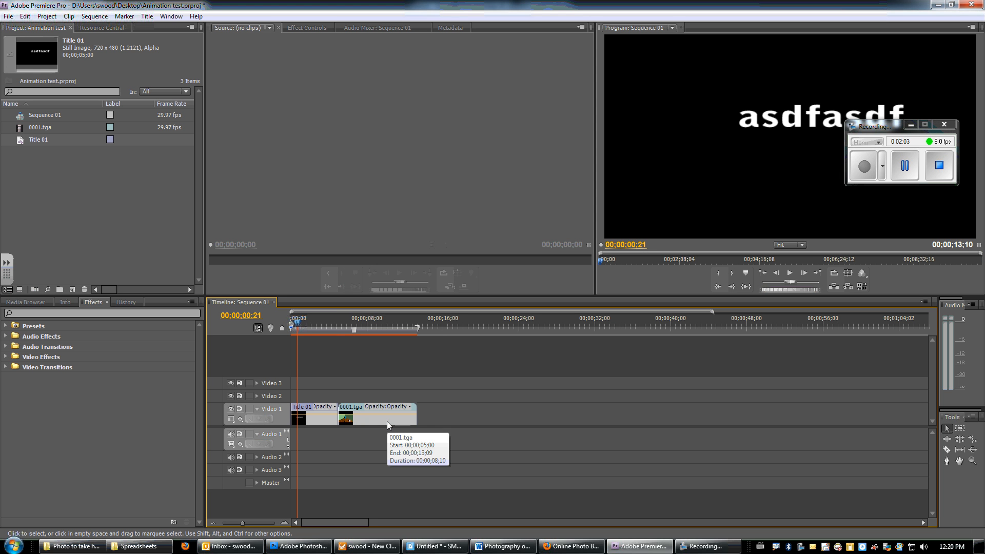
Play the sequence from its start to preview the title, dismissing the mail notification.
drag(298, 326, 289, 324)
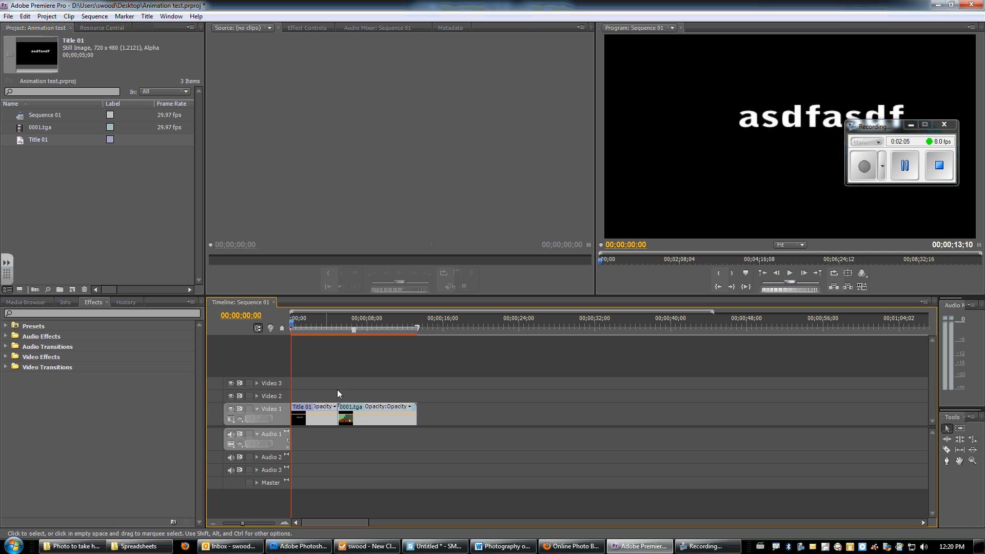
key(space)
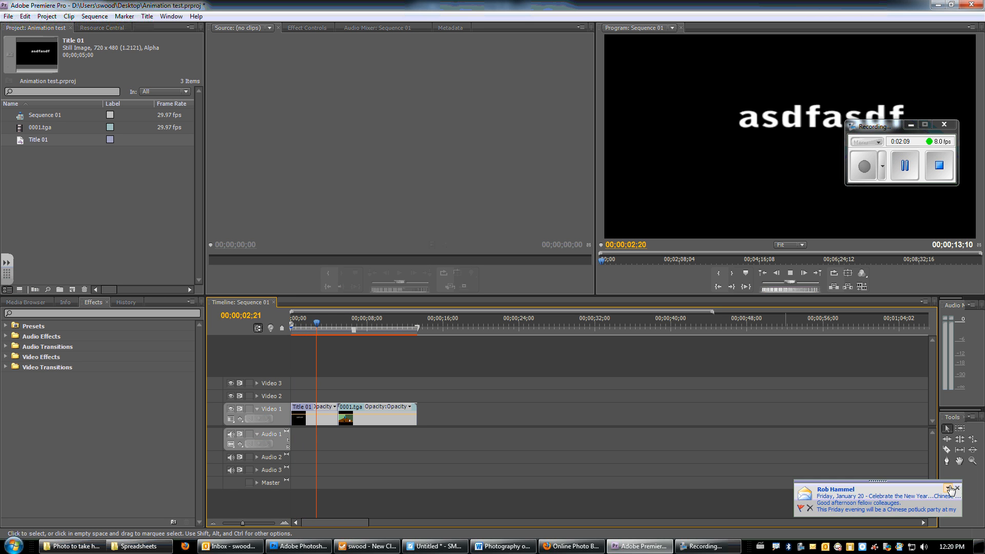
click(958, 490)
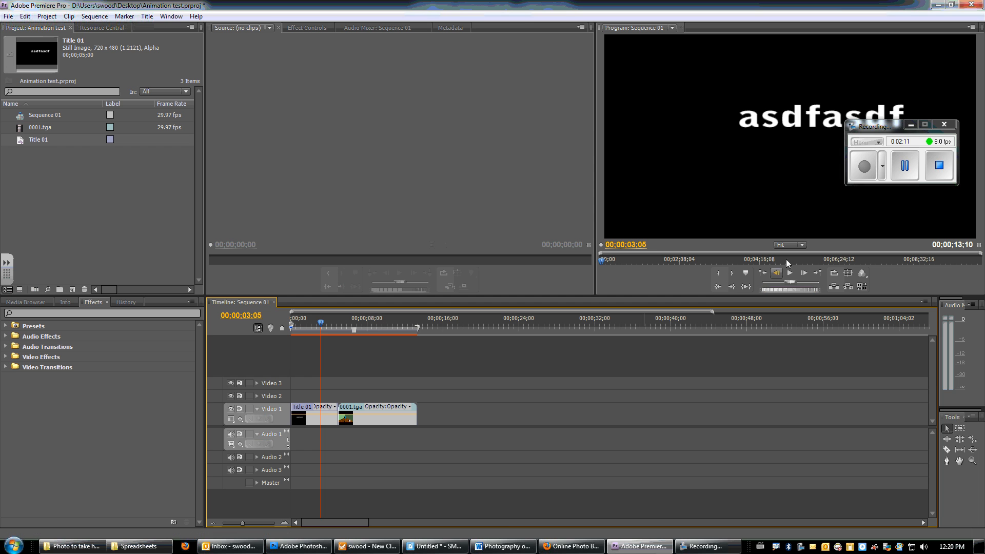
click(896, 171)
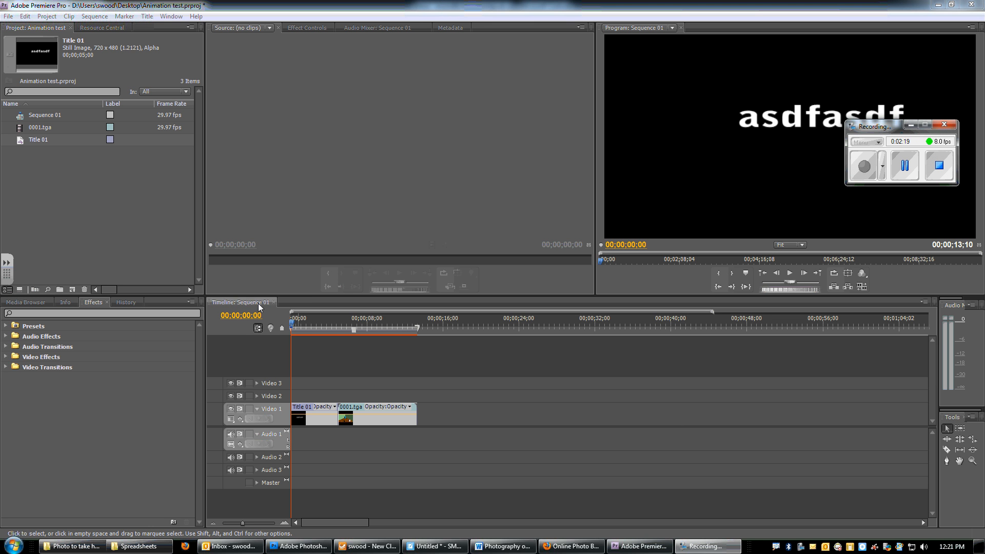
Move the playhead to 00;00;05;15 to examine the beginning of the animation clip.
click(360, 328)
drag(361, 328, 343, 333)
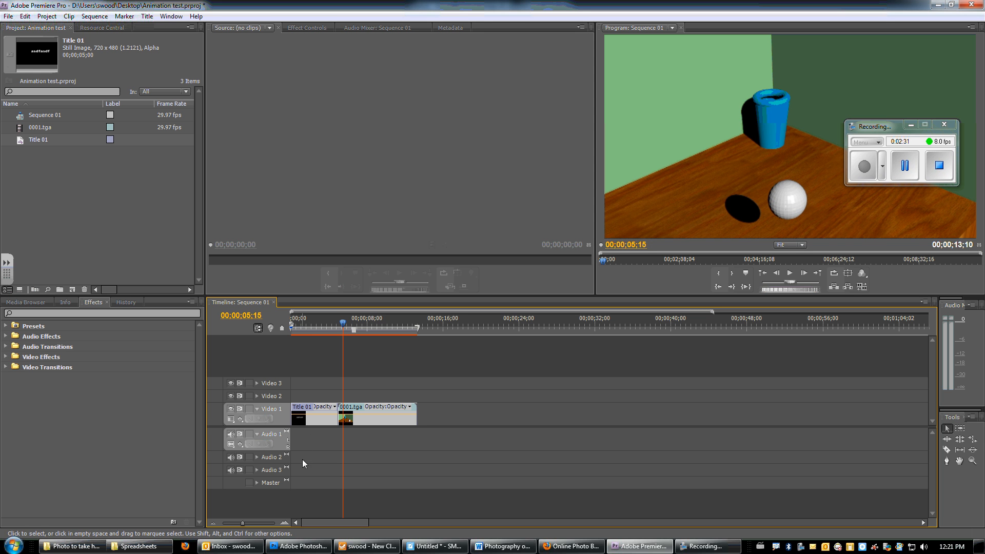
click(872, 161)
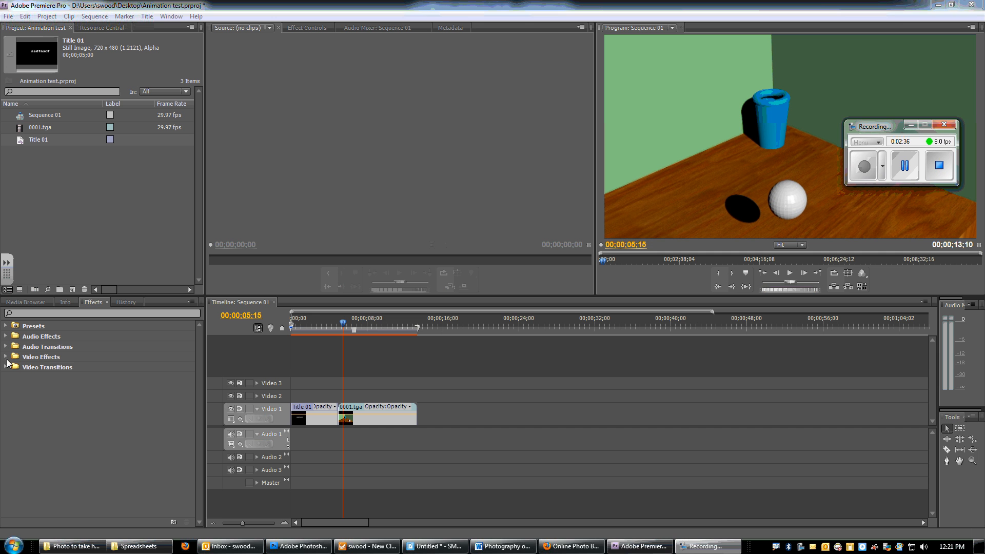
Apply the Cross Dissolve video transition at the start of the 0001.tga clip on Video 1 and scrub across it to preview the blend.
click(6, 358)
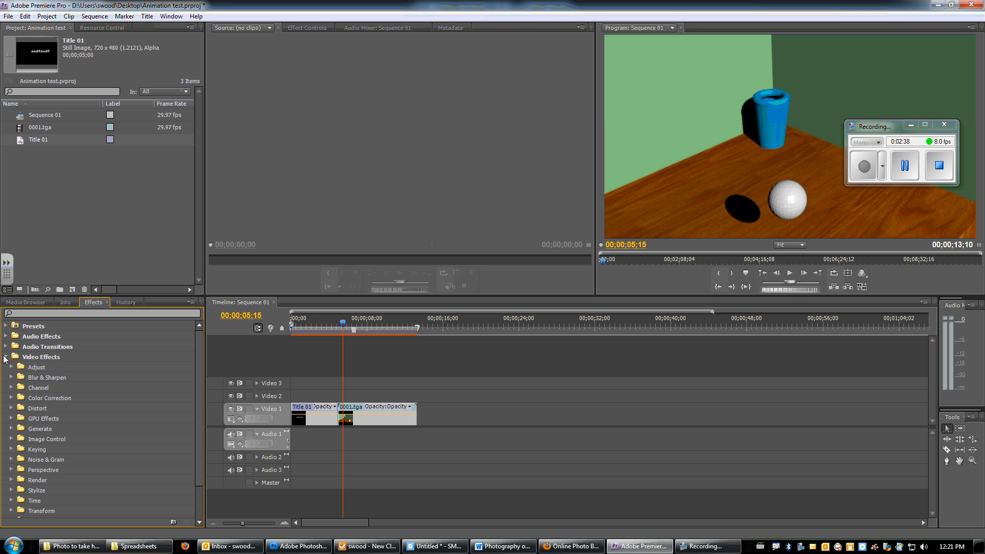
click(6, 357)
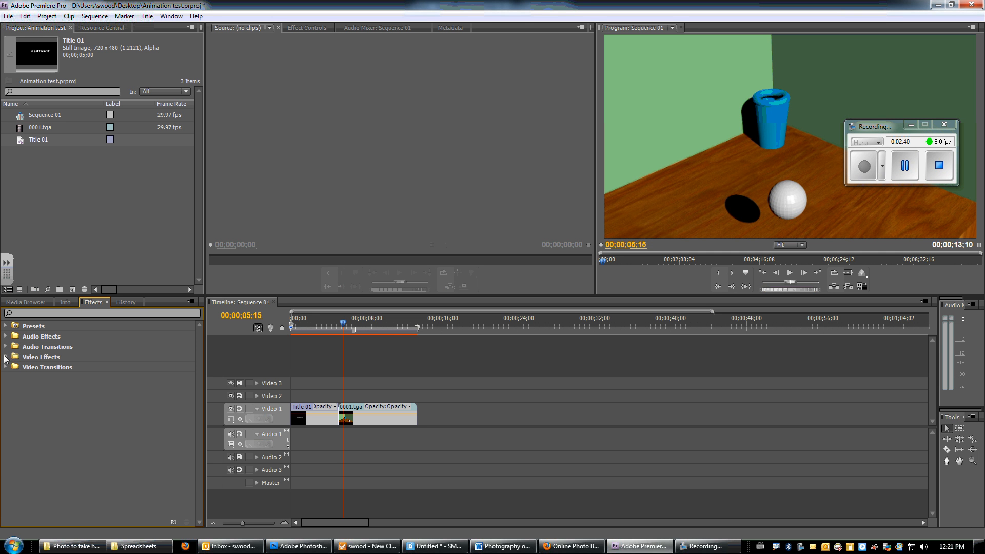
click(6, 368)
click(12, 388)
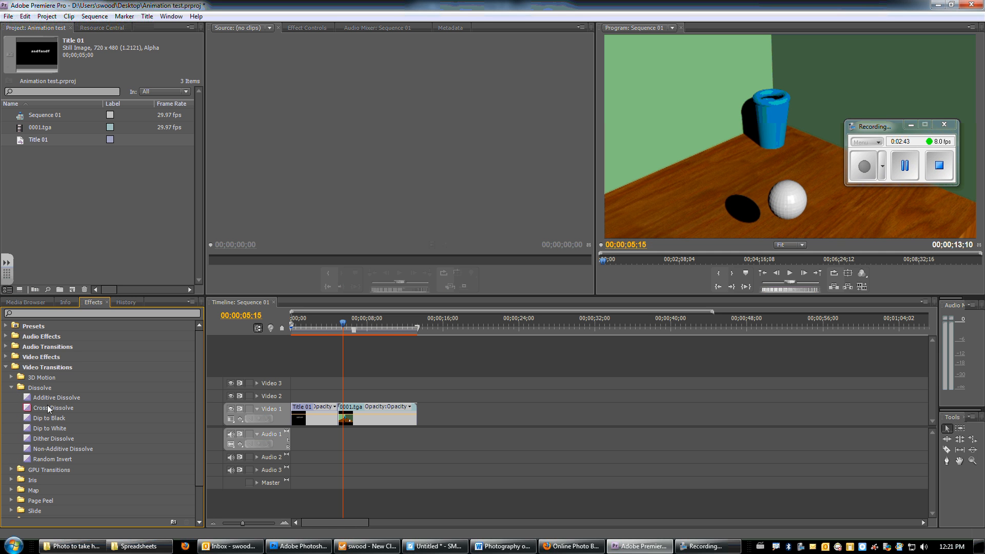
drag(49, 407, 343, 417)
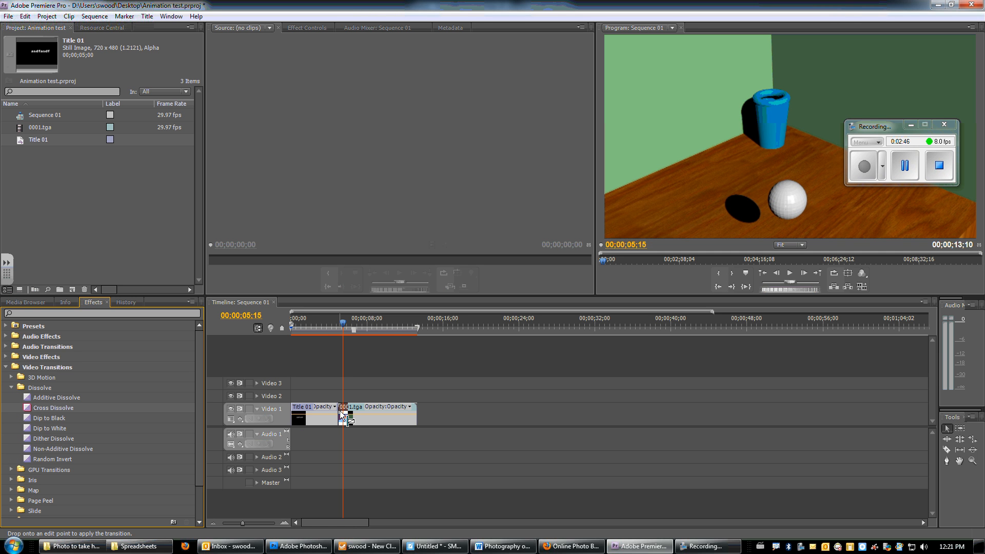
mouse_move(341, 328)
mouse_down()
mouse_move(330, 329)
mouse_move(355, 328)
mouse_up()
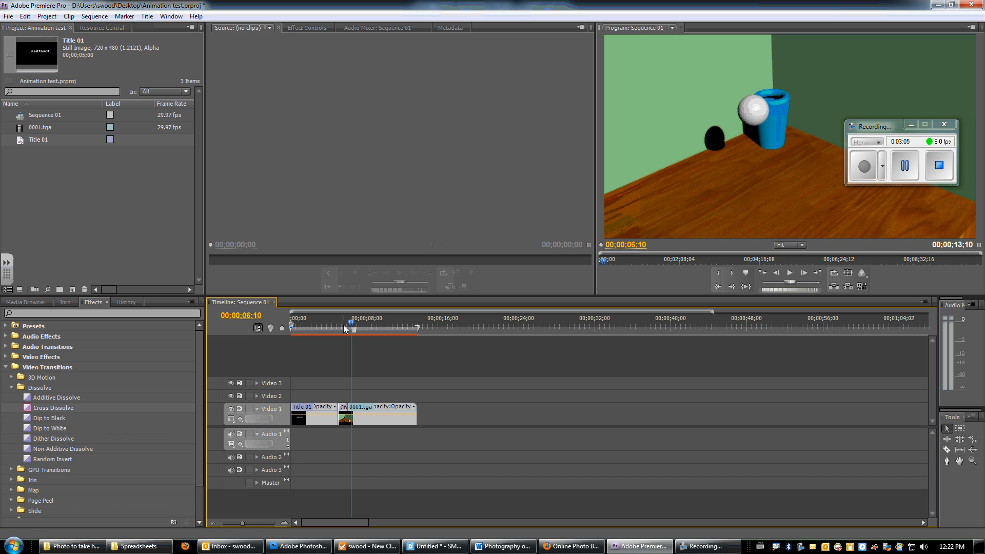
Apply the Dip to Black transition at the start of Title 01 and move the playhead to 00;00;10;06.
click(30, 420)
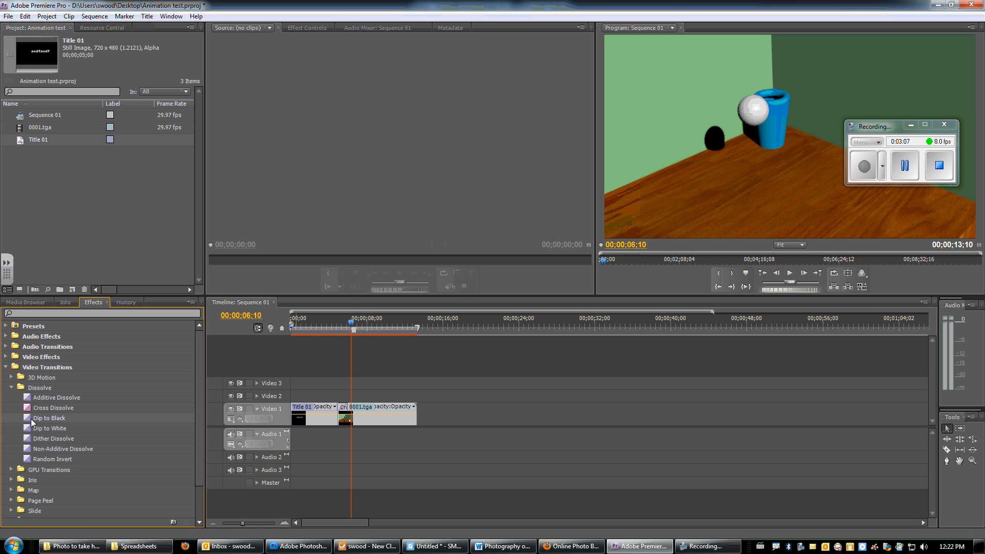
drag(57, 421, 297, 417)
drag(352, 322, 388, 342)
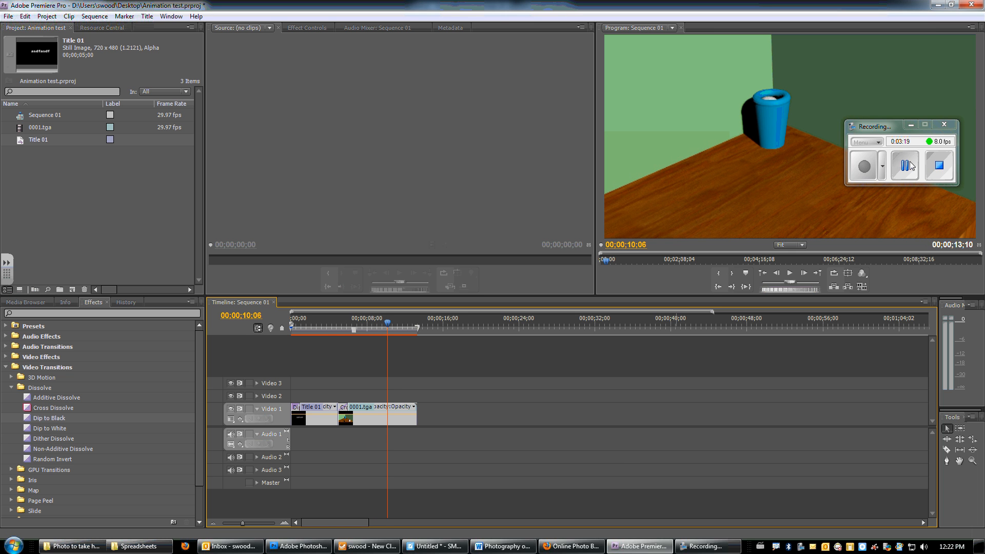
click(866, 170)
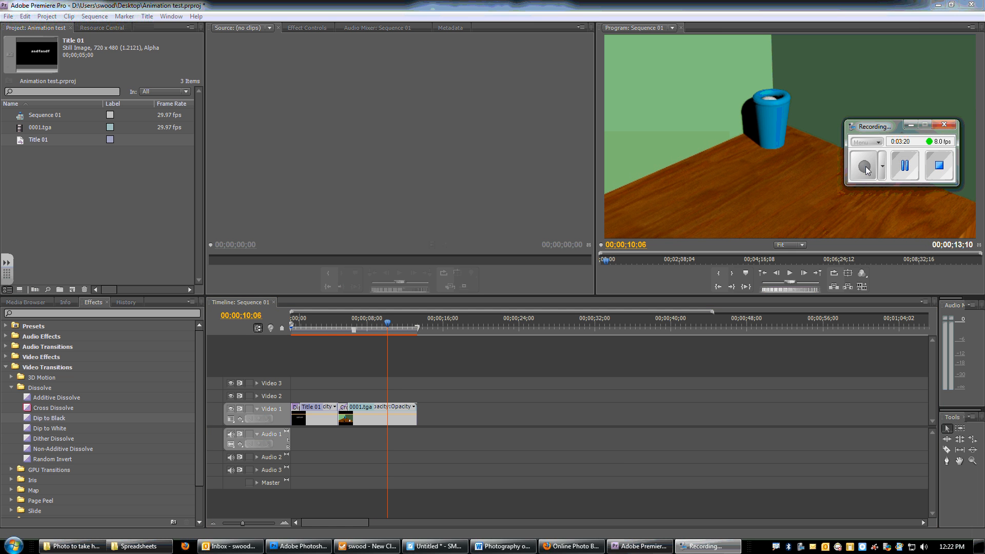
Set up a media export of the sequence as Windows Media with the NTSC Source to High Quality Download preset, and check the output file location.
click(9, 18)
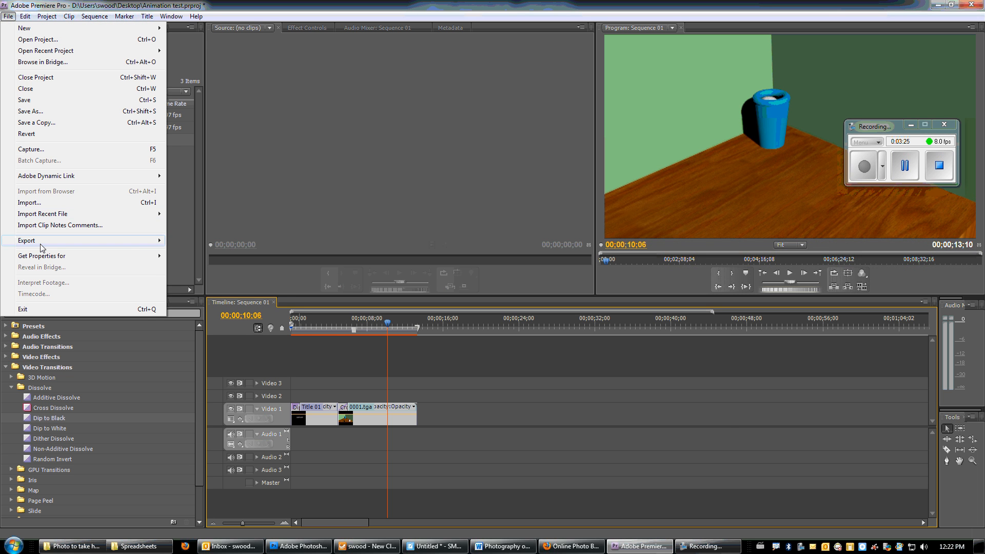
mouse_move(41, 241)
click(203, 242)
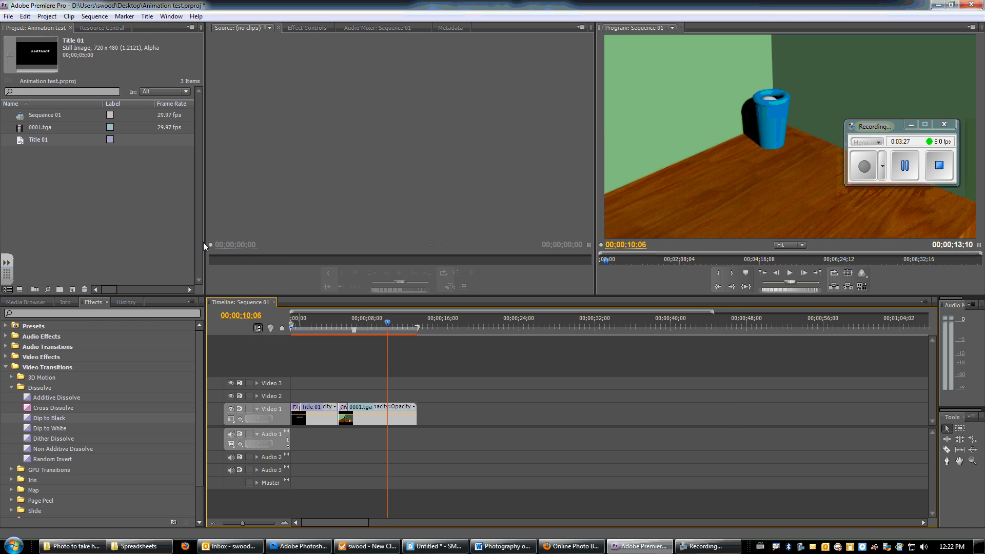
click(609, 143)
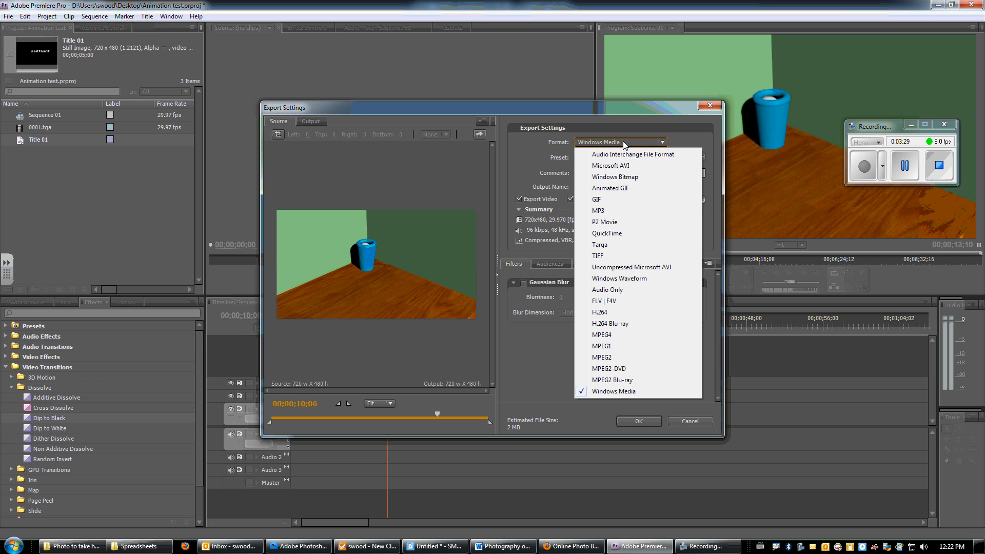
click(632, 392)
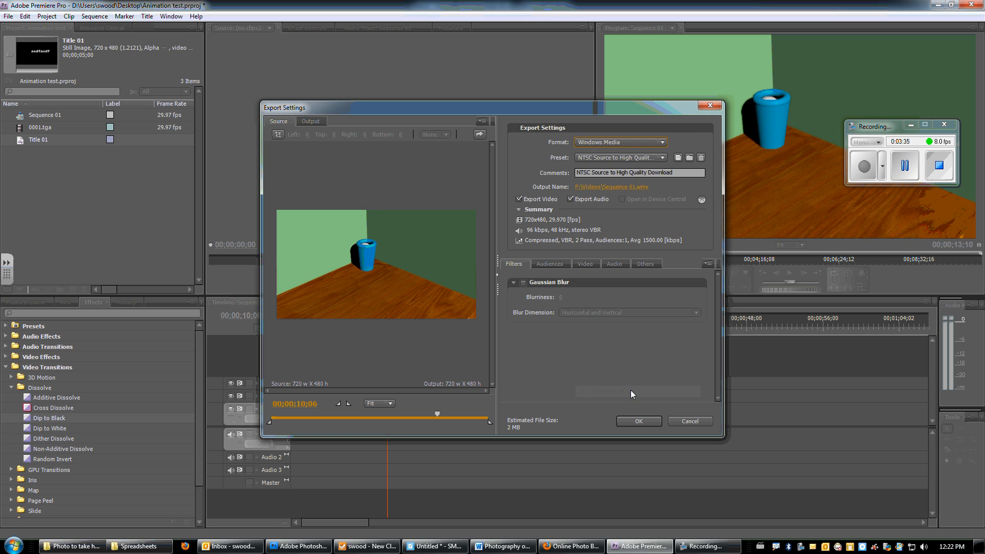
click(602, 158)
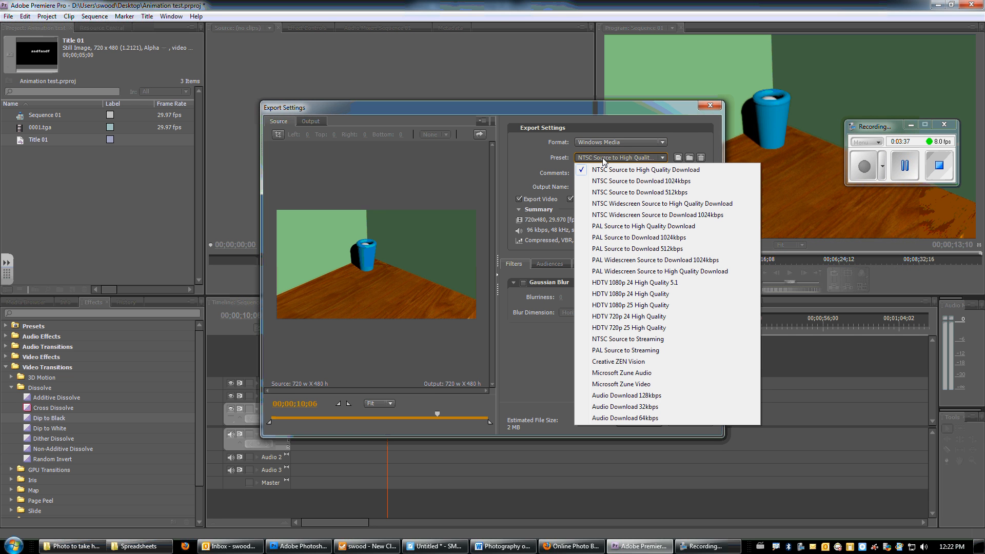
click(647, 157)
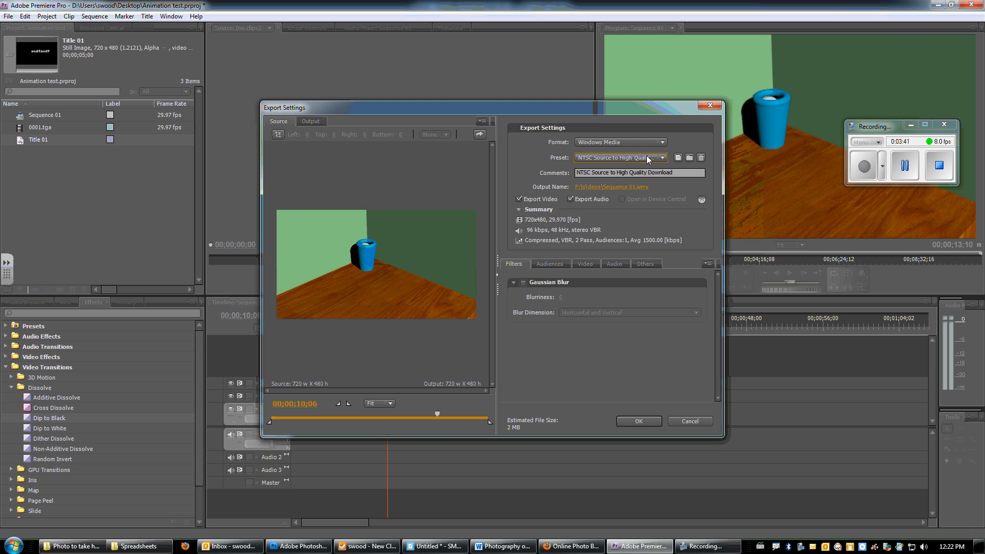
click(602, 188)
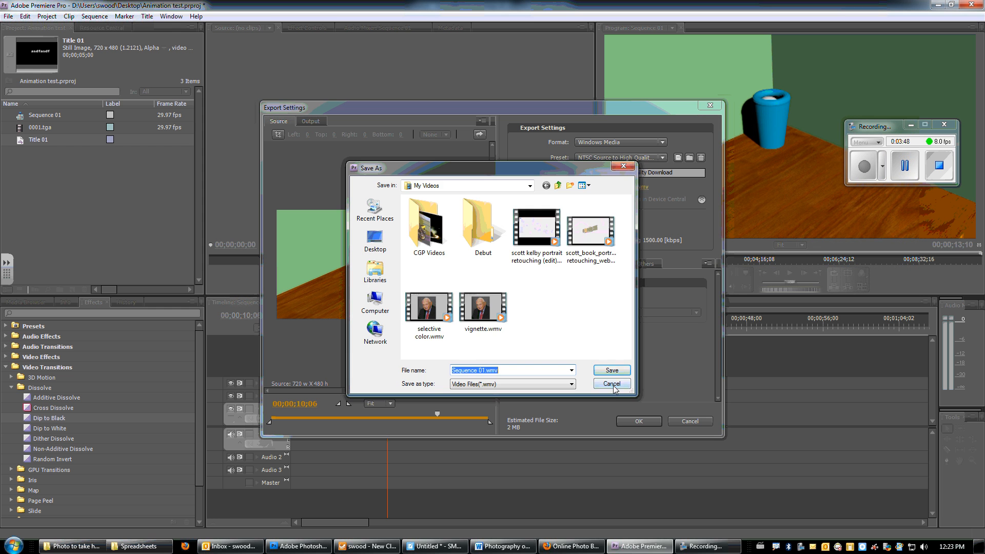
click(612, 385)
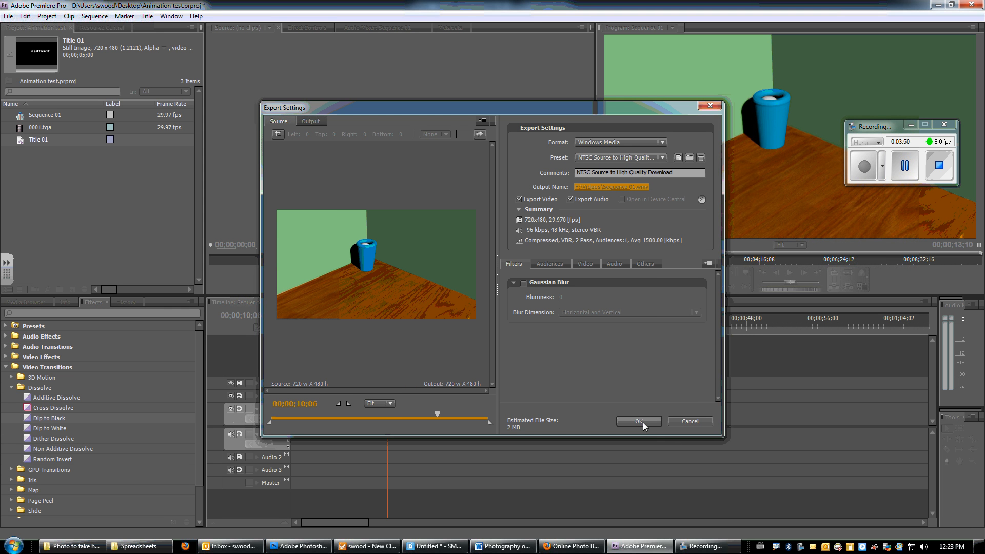